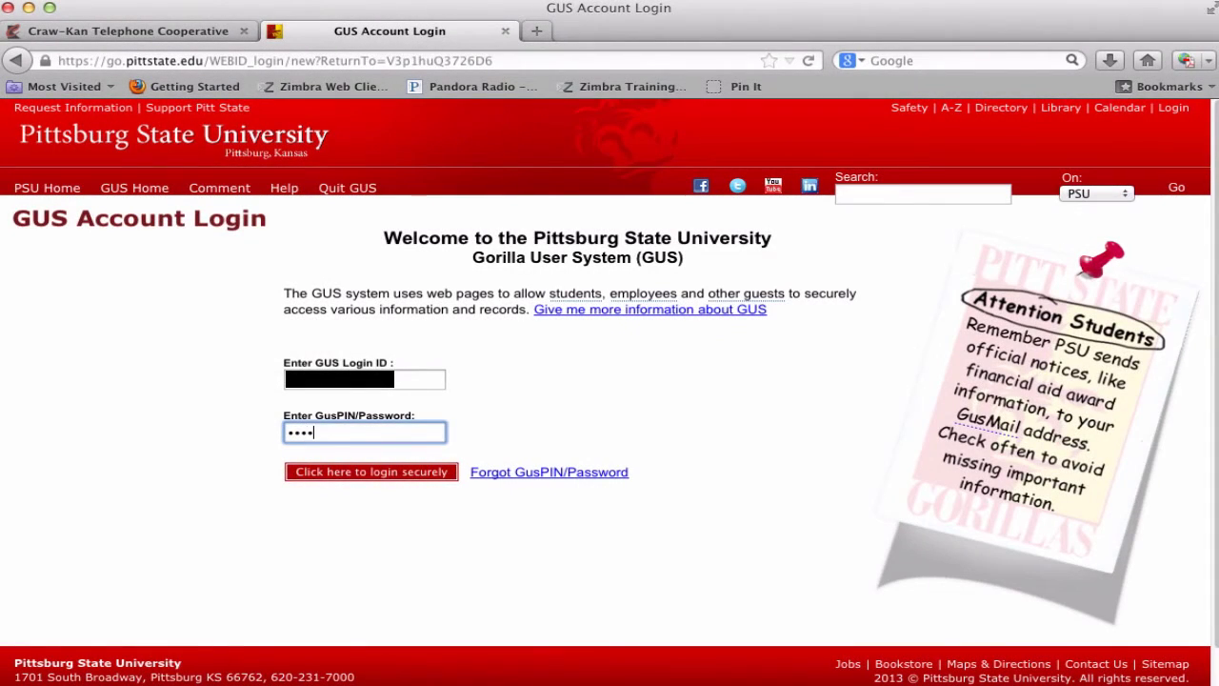
- Log in to GUS and open Parent Payment Access from the Student Accounts statements page
text(••)
click(431, 474)
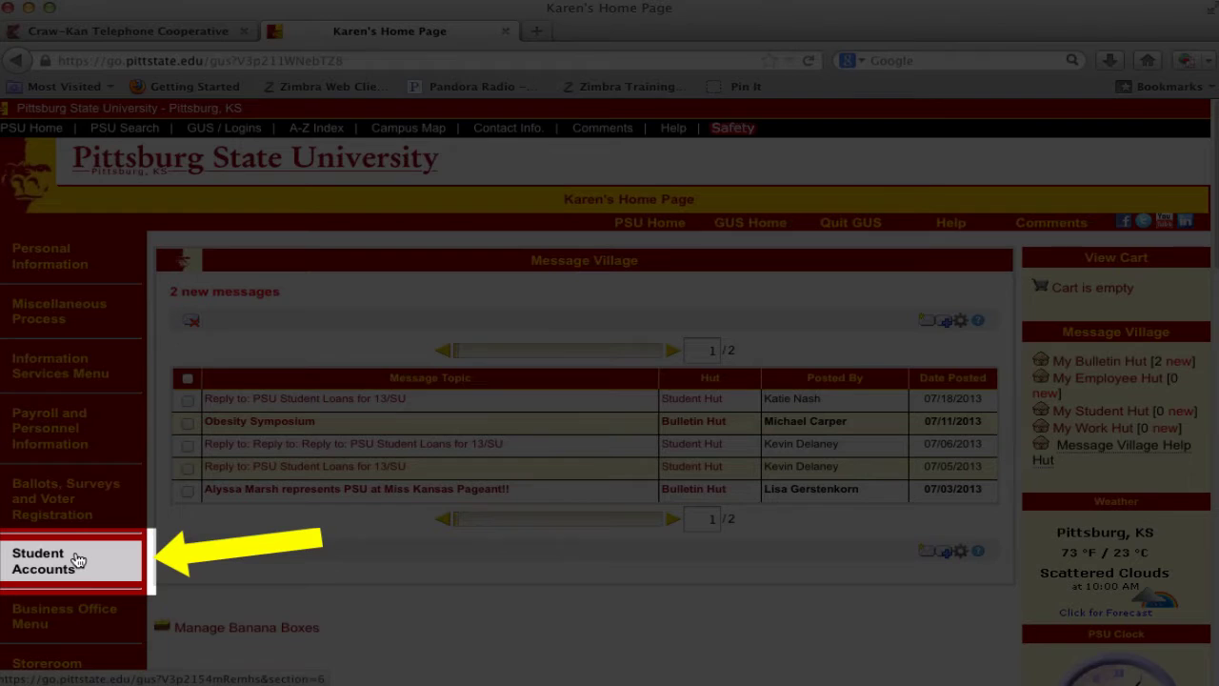
click(77, 560)
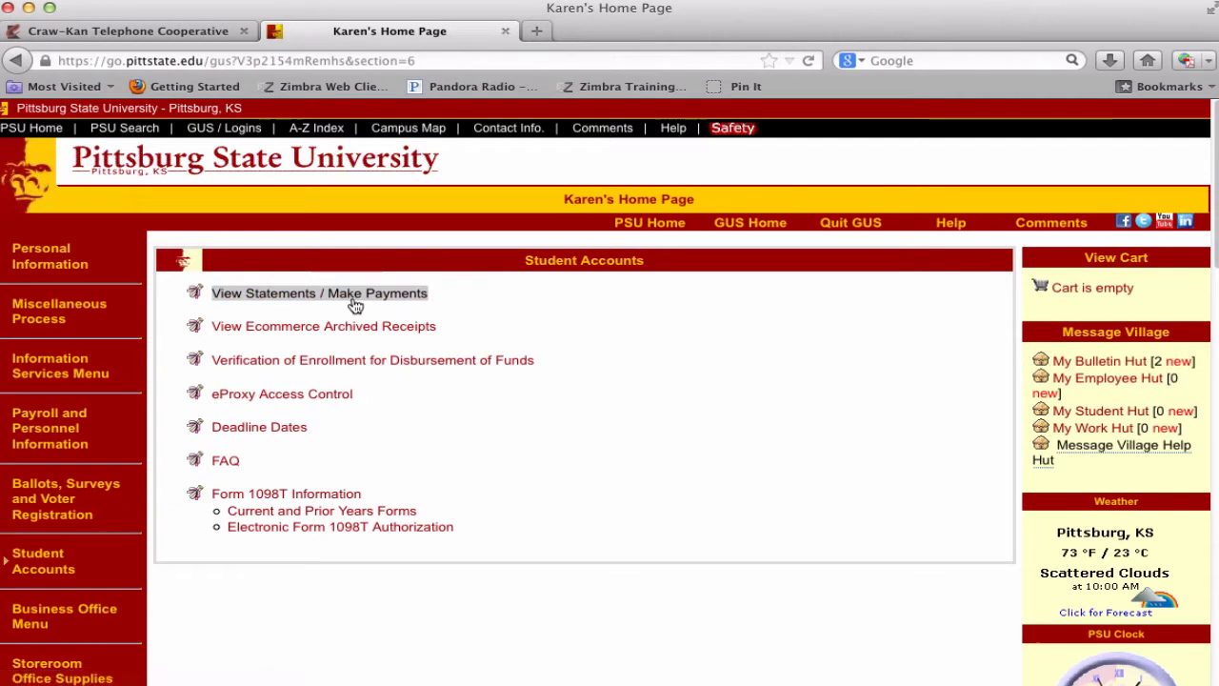
click(354, 303)
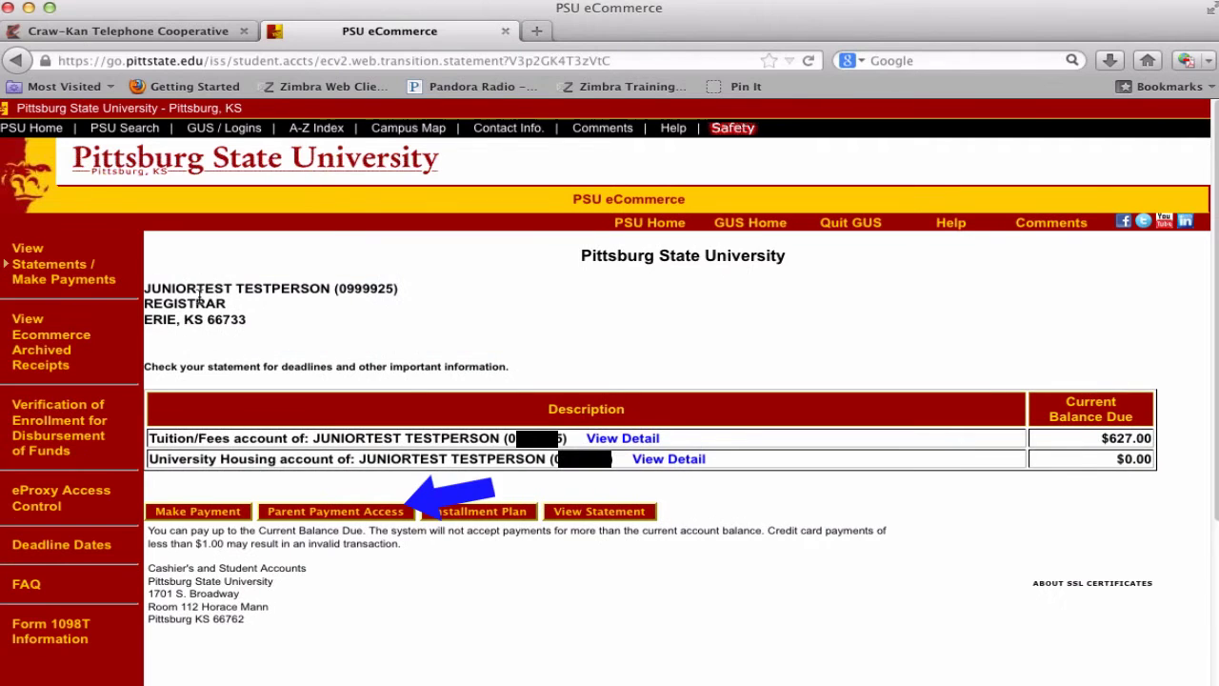
click(340, 515)
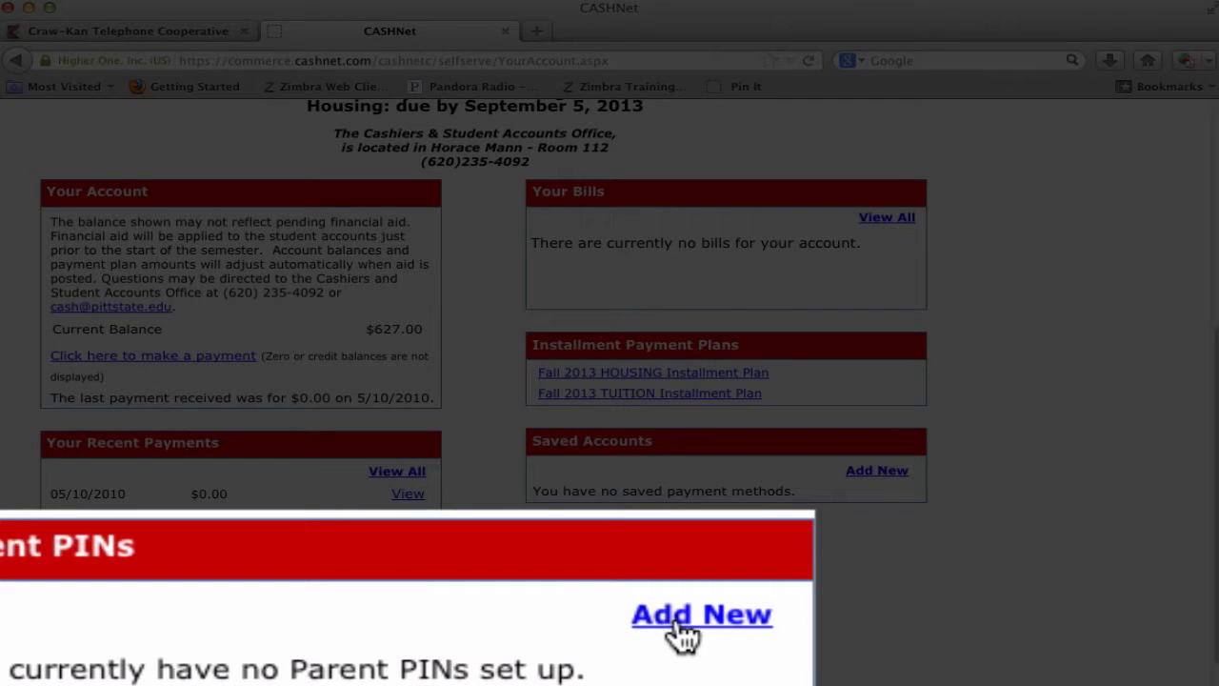
- Start adding a new Parent PIN from the Parent PINs box on the account overview
click(379, 618)
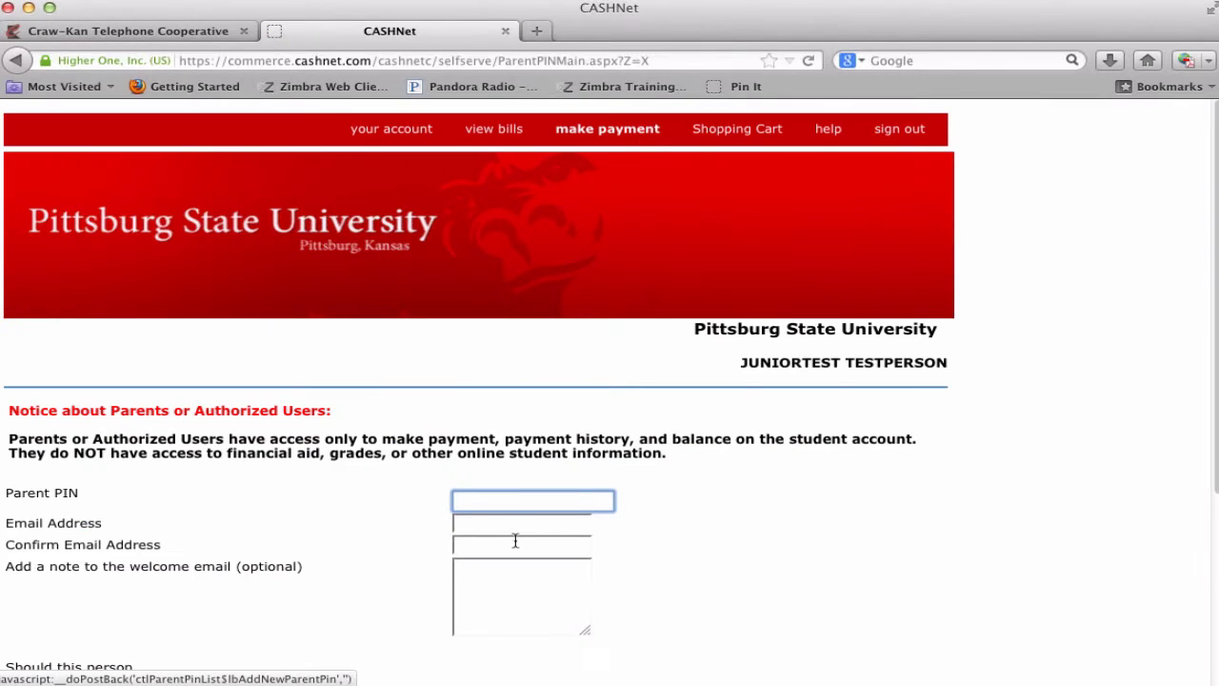
- Enter the parent PIN, the parent's e-mail and its confirmation, and a note about accessing the eBill and payment plans
click(528, 506)
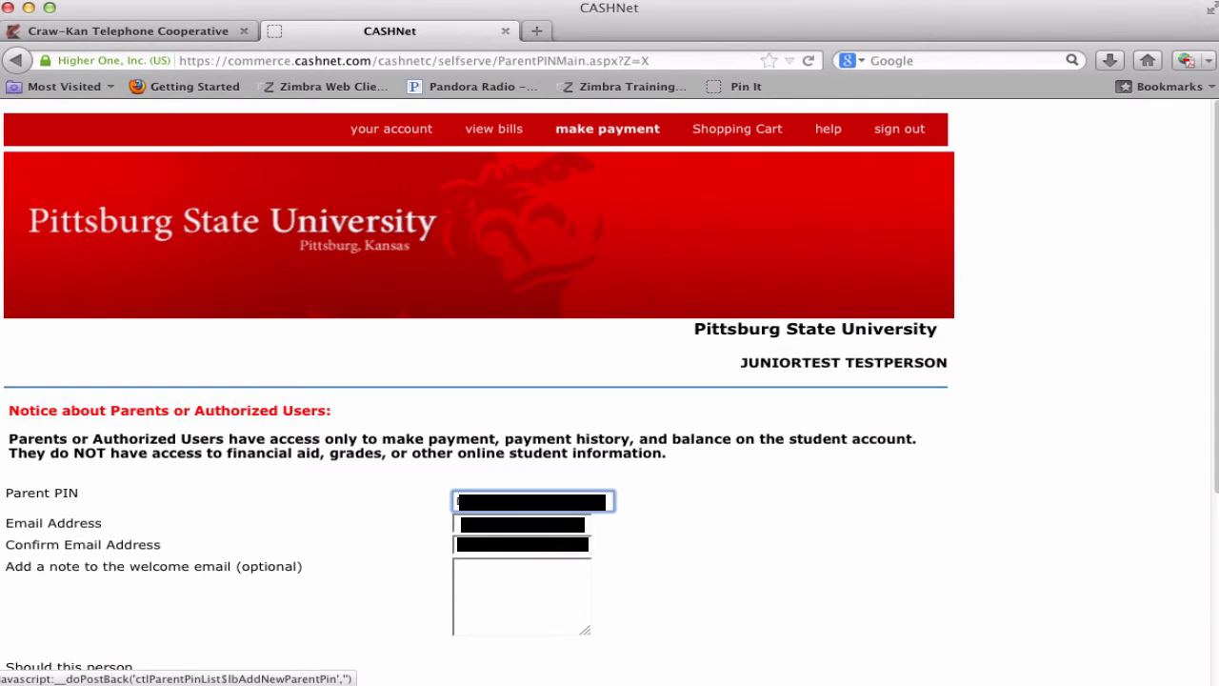
key(Tab)
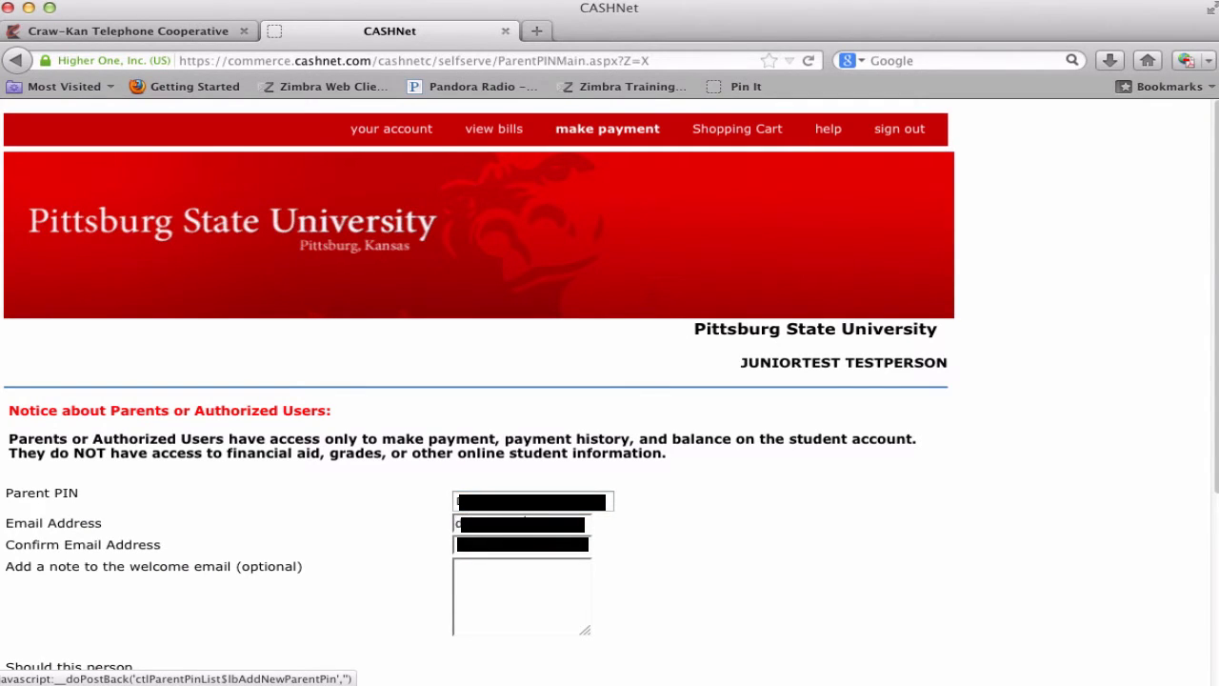
click(480, 548)
text(Mom and /)
text(Dad, This is )
text(the email telling you hoo)
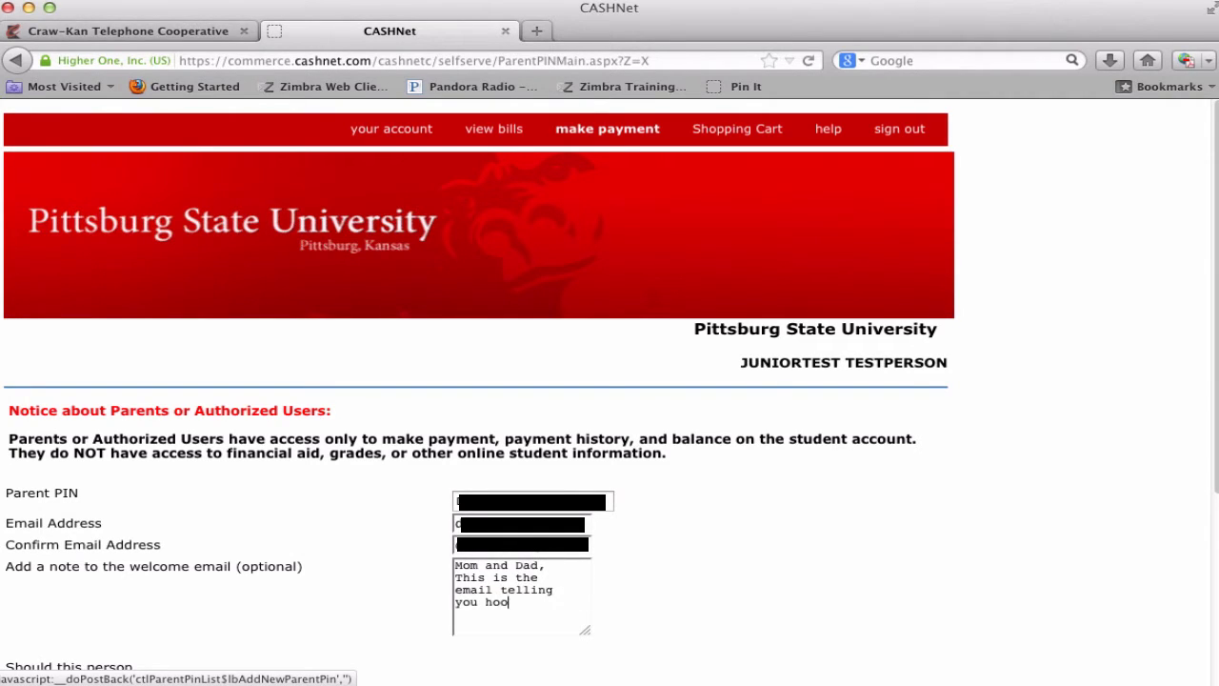
key(BackSpace)
text(w you can access my e)
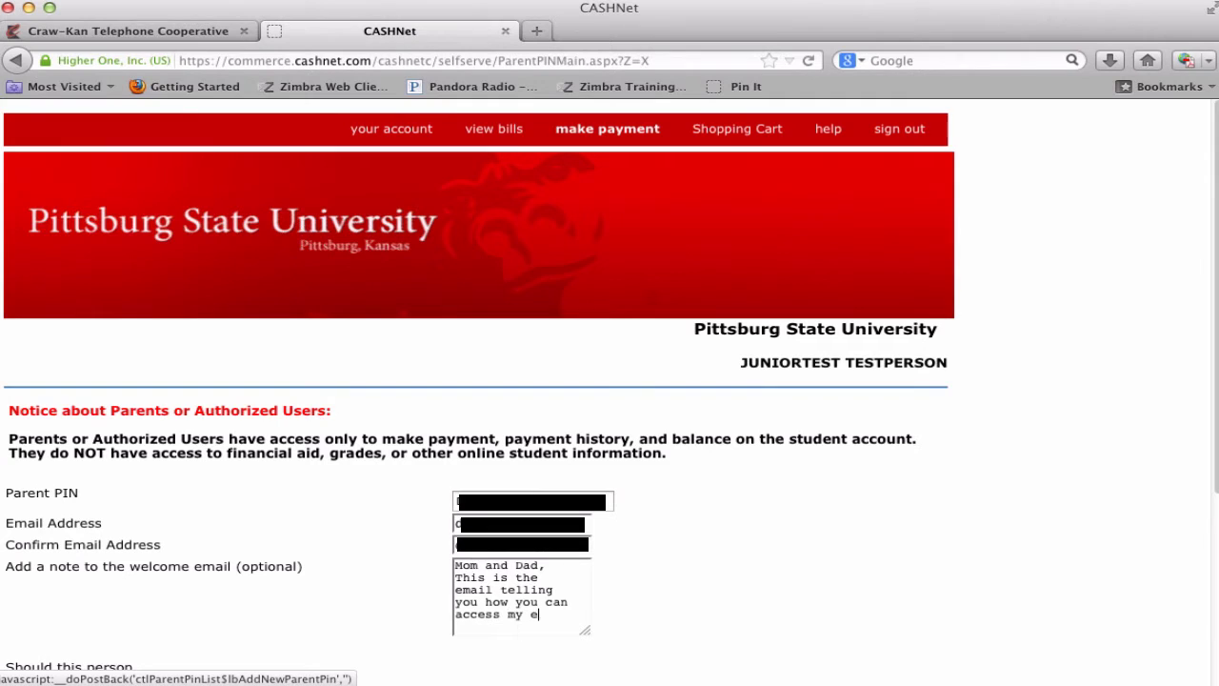
text(Bill, make payments and )
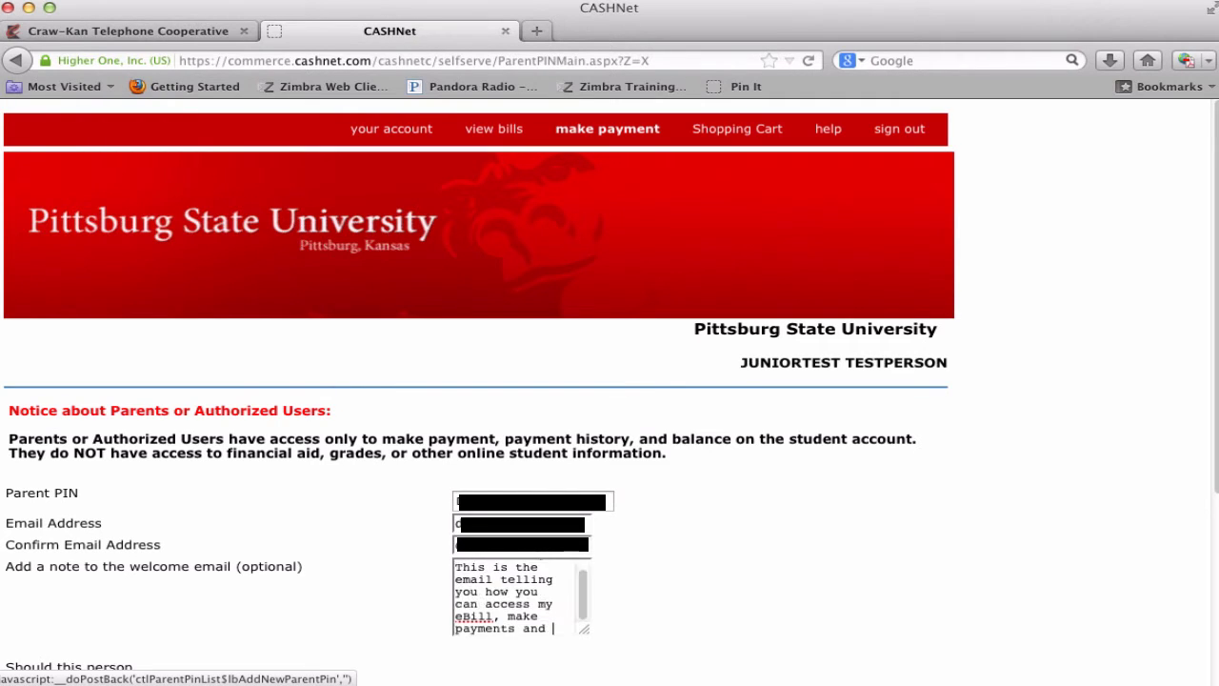
text(set up payment plans.)
- Keep Access & Receive Emails as the parent's electronic bill permission
scroll(667, 541, down, 3)
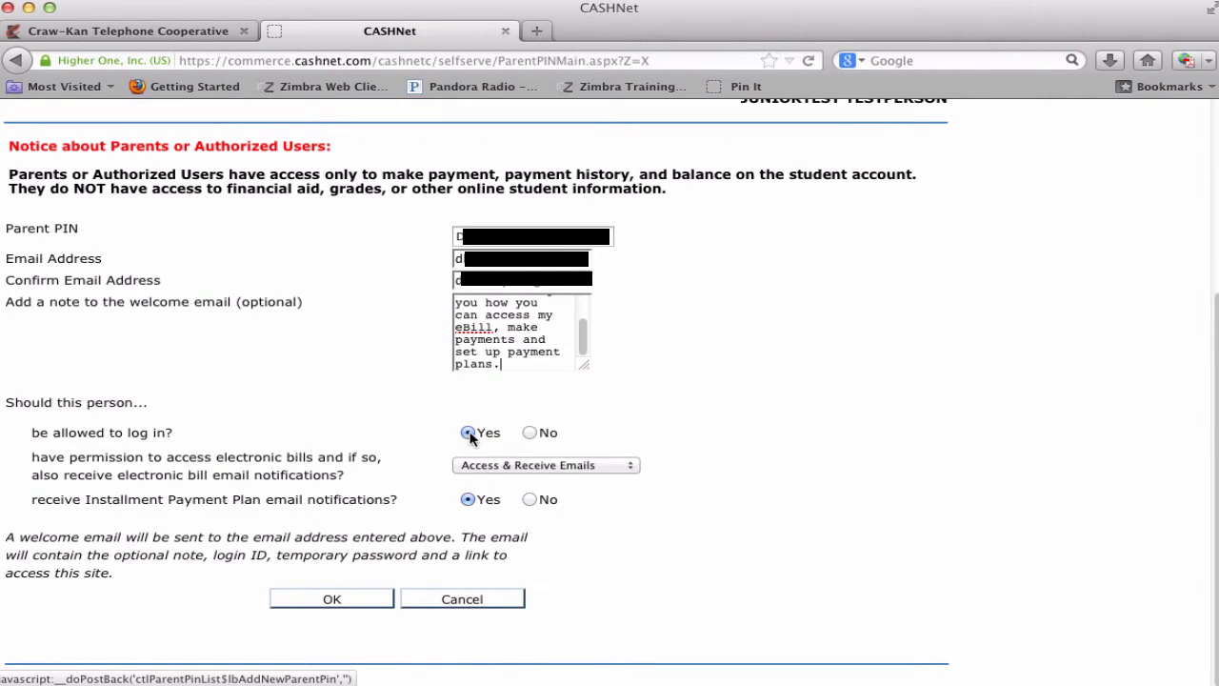
click(631, 467)
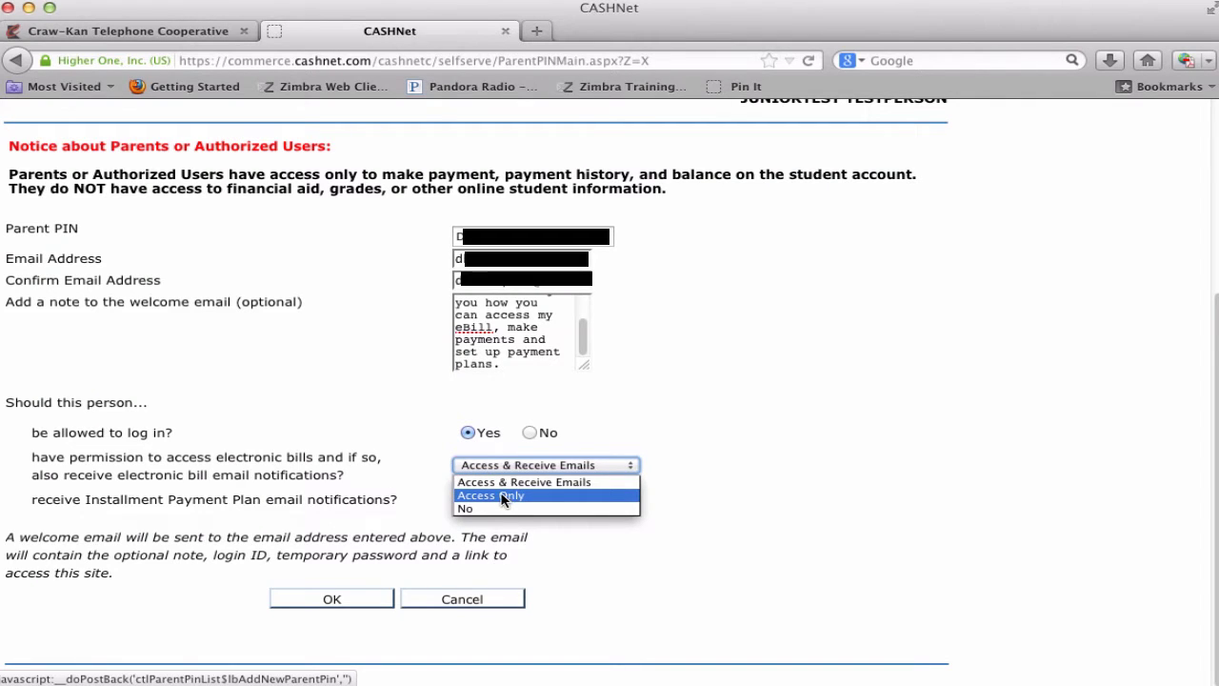
click(594, 480)
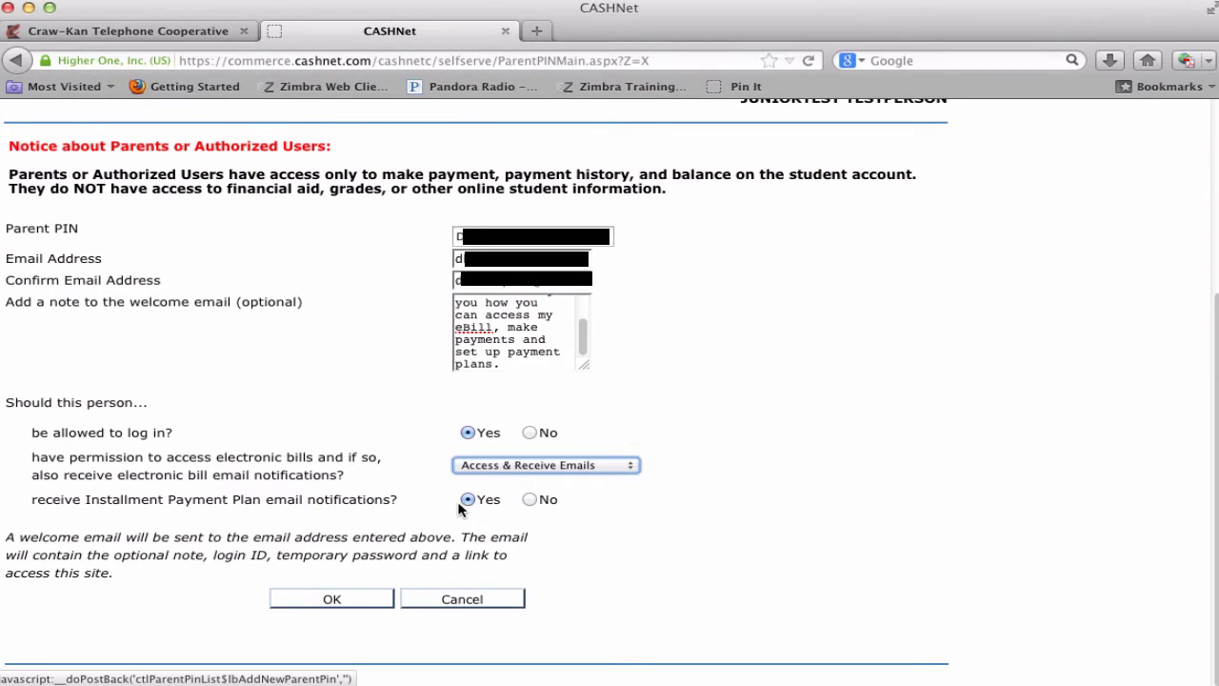
- Save the new Parent PIN, then follow the welcome e-mail's link to the CASHNet parent login
click(332, 600)
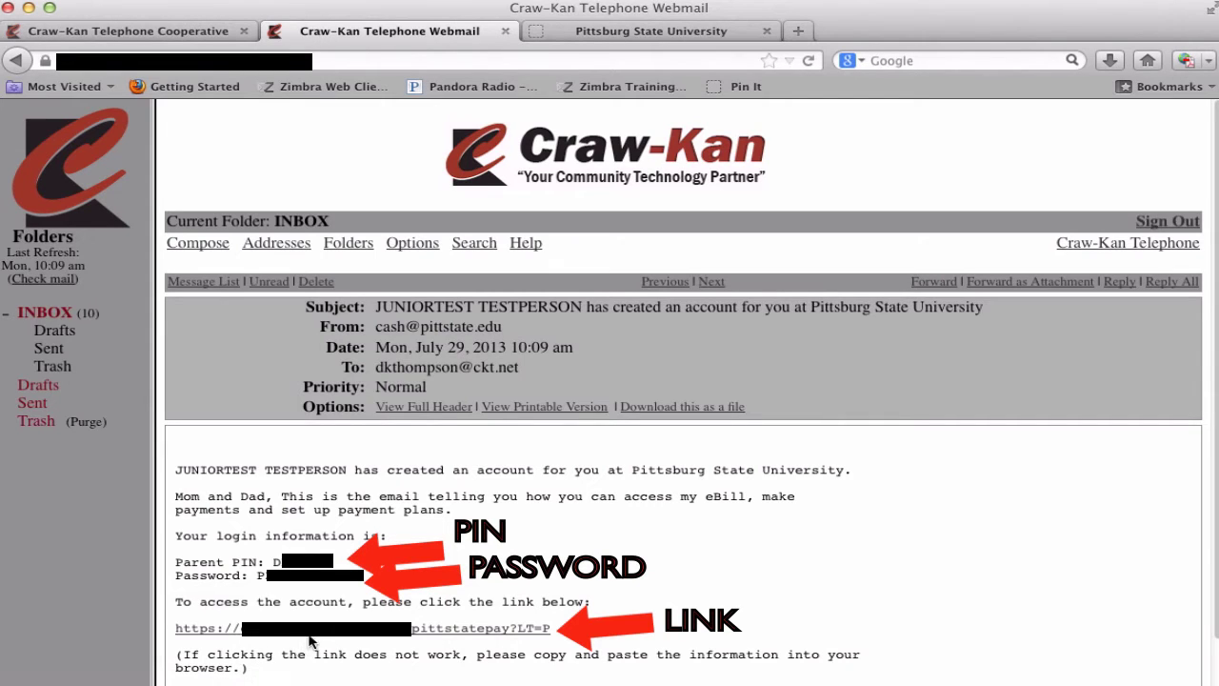
click(317, 630)
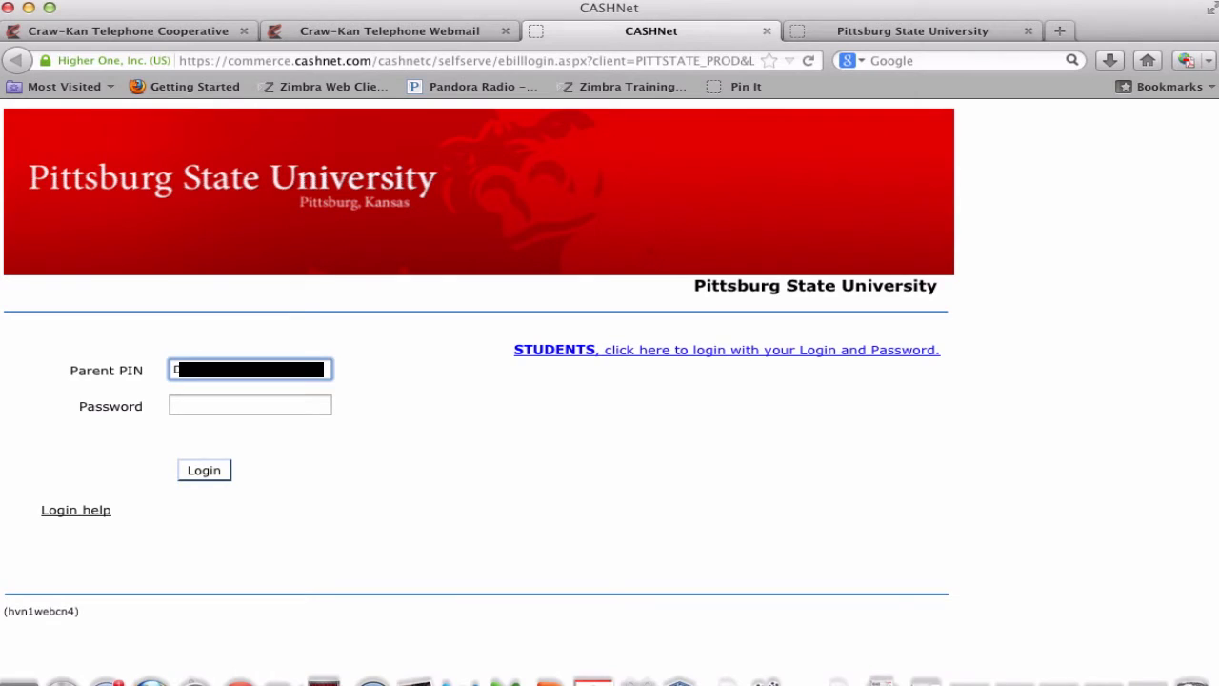
- Log in as the parent with the PIN and temporary password
click(277, 406)
text(*)
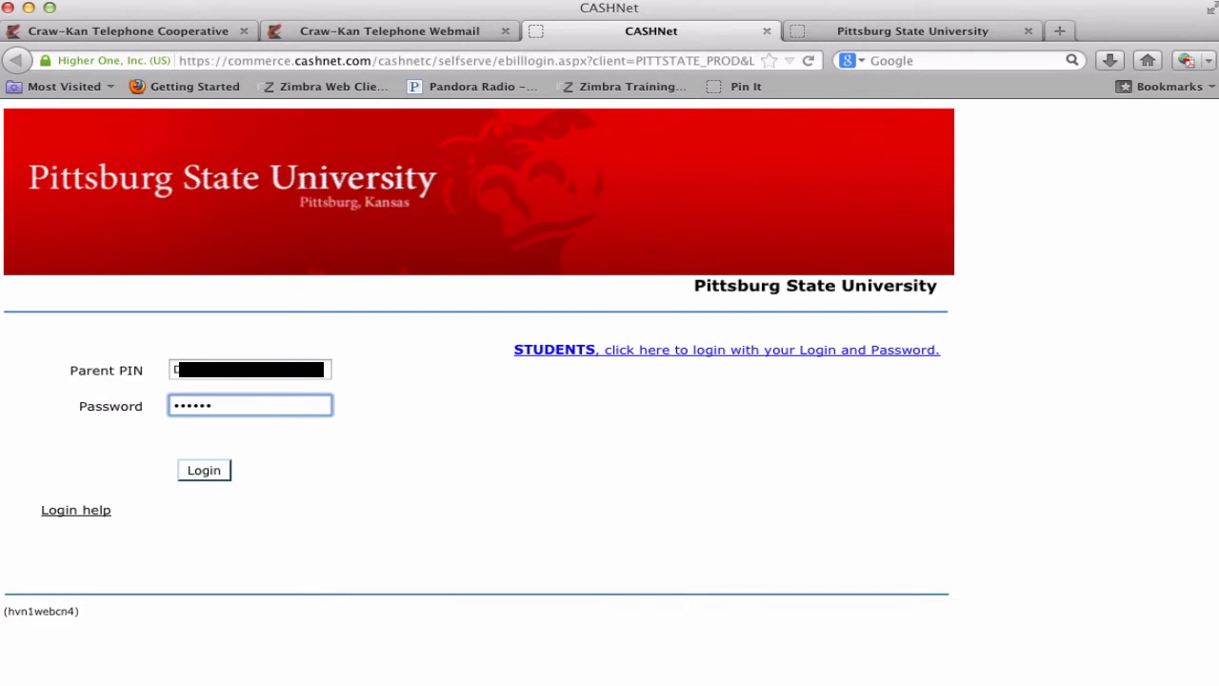
text(*********)
click(204, 470)
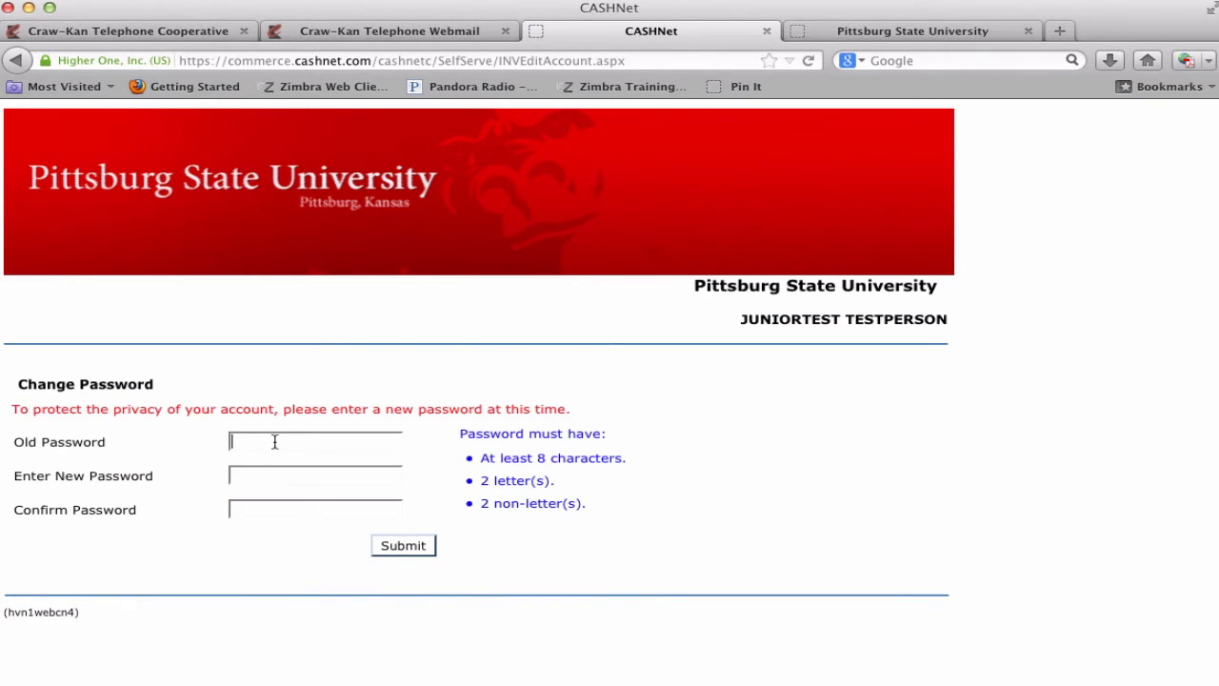
- Replace the temporary password with a new confirmed password and submit the change
text(******)
click(231, 482)
text(****)
key(BackSpace)
key(BackSpace)
key(BackSpace)
key(BackSpace)
text(******)
click(242, 514)
text(********)
click(405, 546)
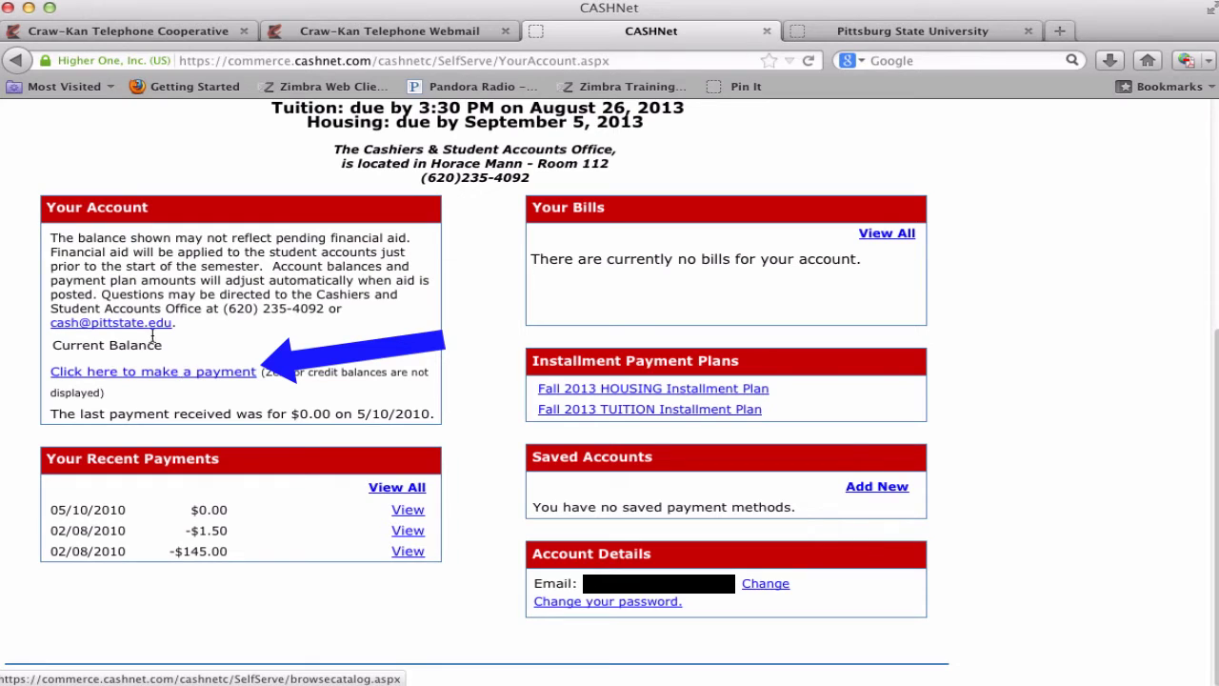
- Add a $627.00 Tuition and Fees payment with a tuition description to the cart and check out
click(123, 374)
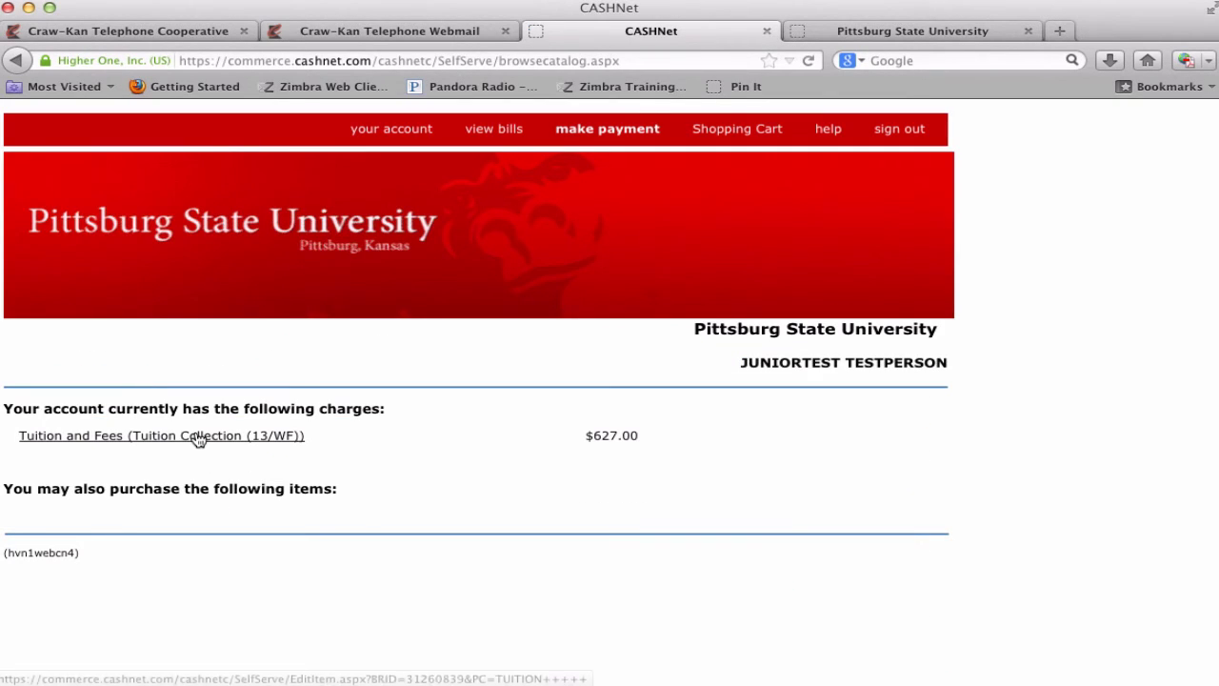
click(181, 439)
click(153, 491)
text(627.00)
click(289, 549)
text(PAYING TI)
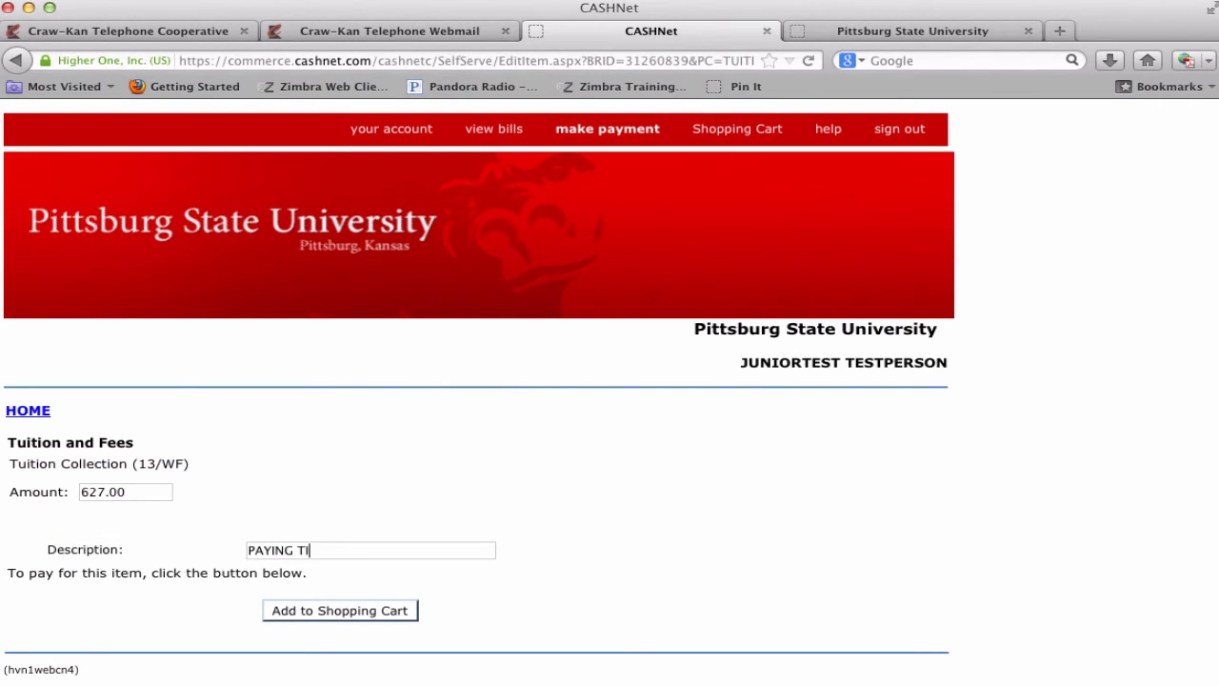
text(M'S TUTION)
click(315, 615)
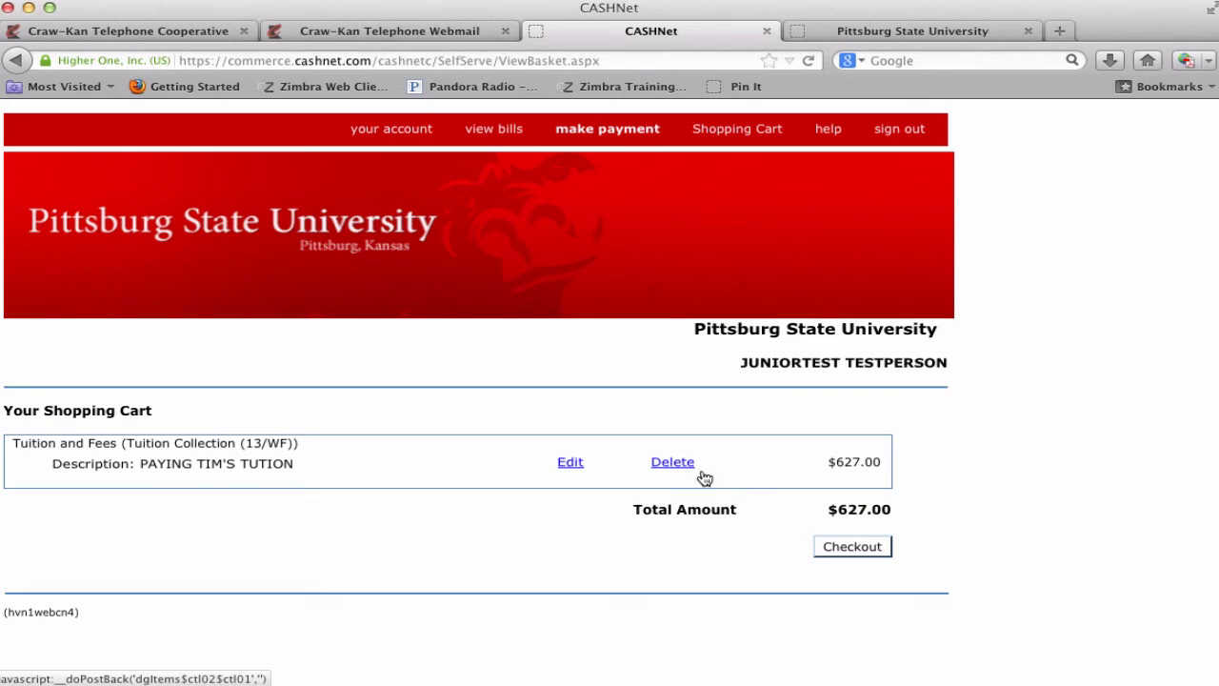
click(853, 548)
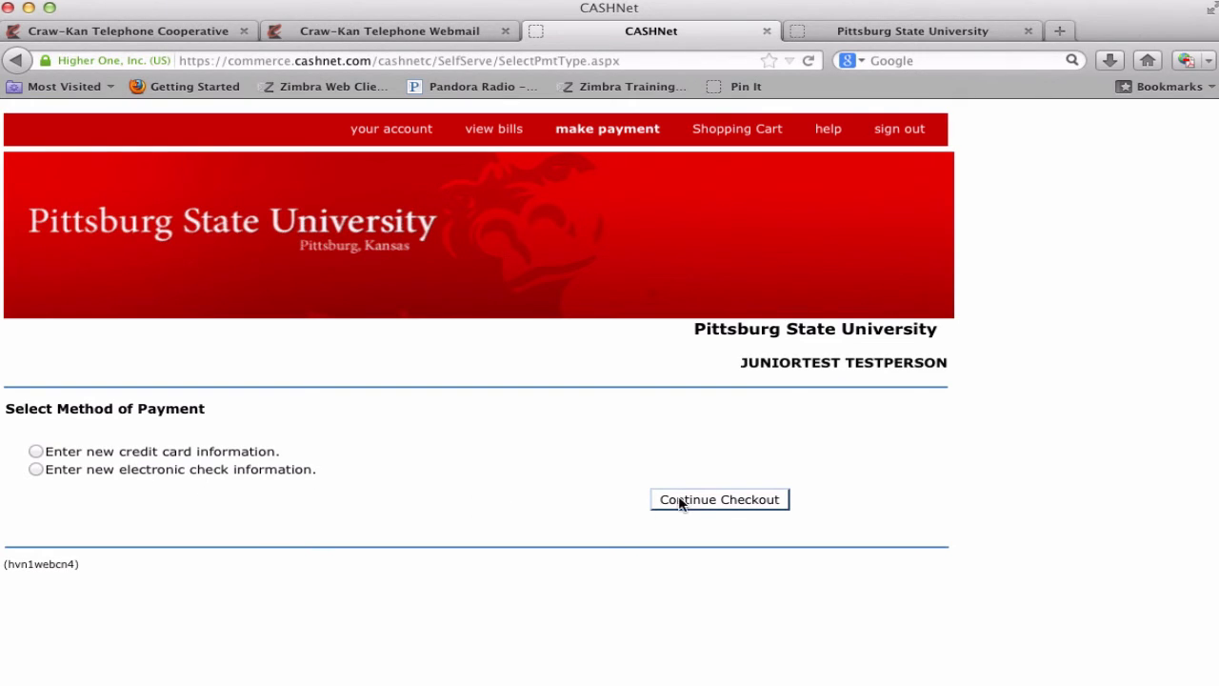
- Choose electronic check, view the routing-number help for the bank form, then go back to the account overview
click(36, 469)
click(688, 503)
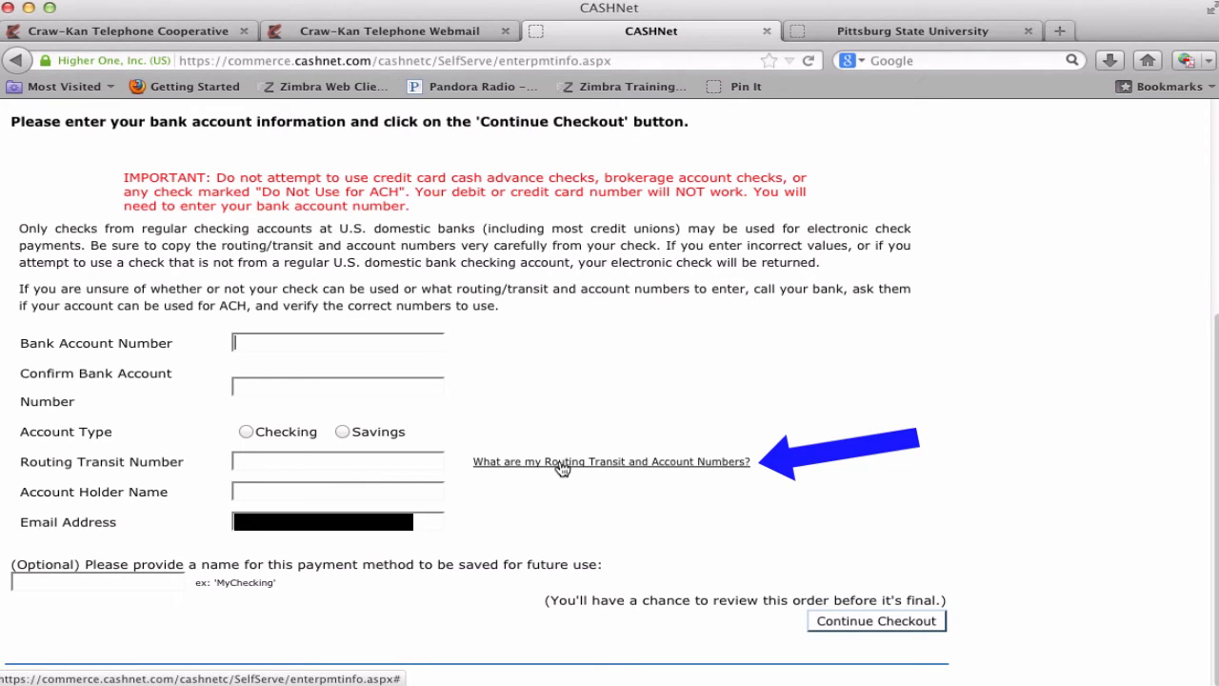
click(562, 463)
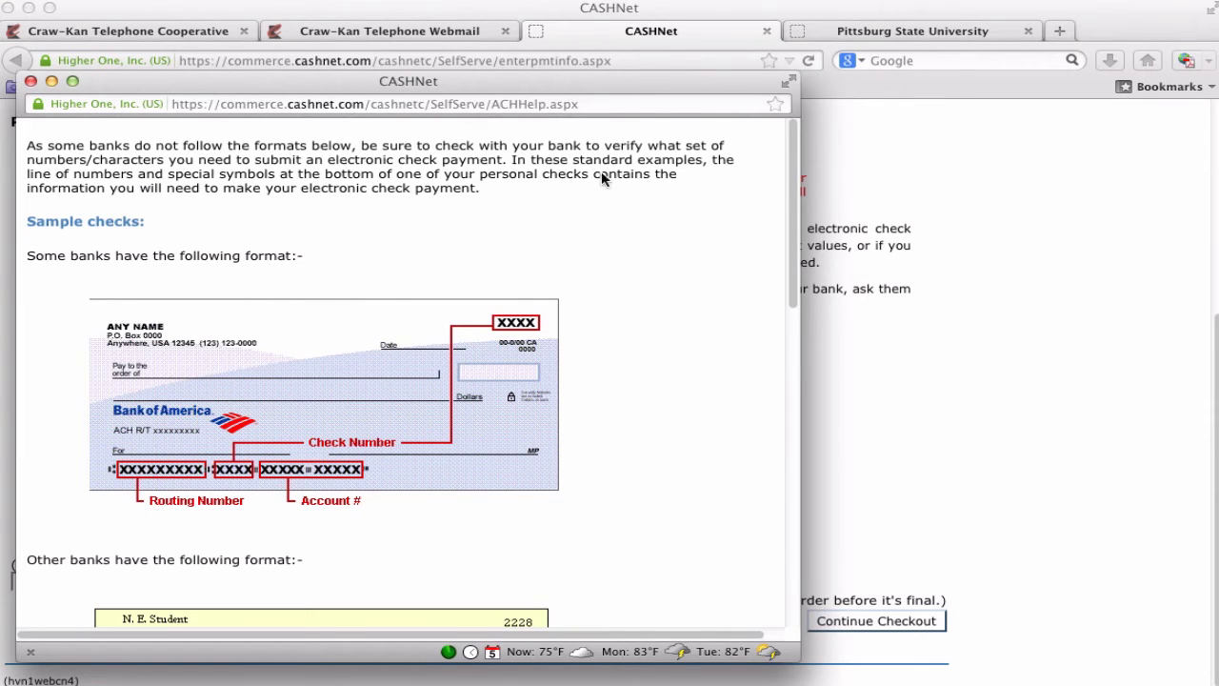
click(30, 81)
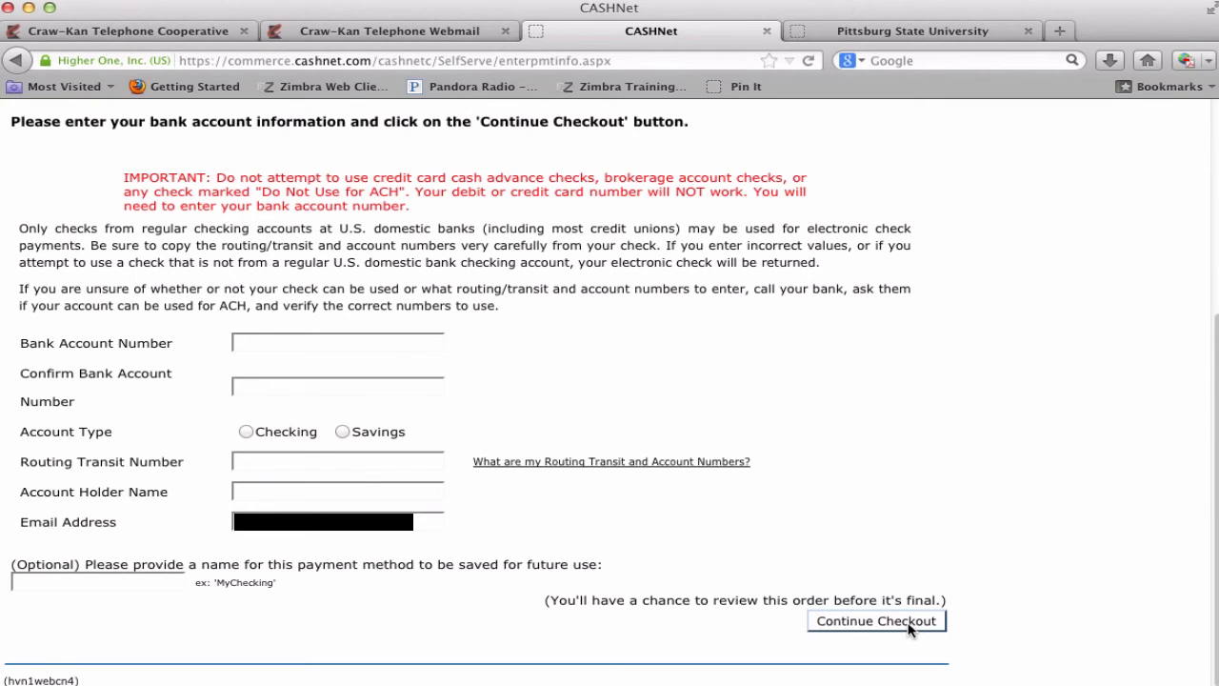
key(BackSpace)
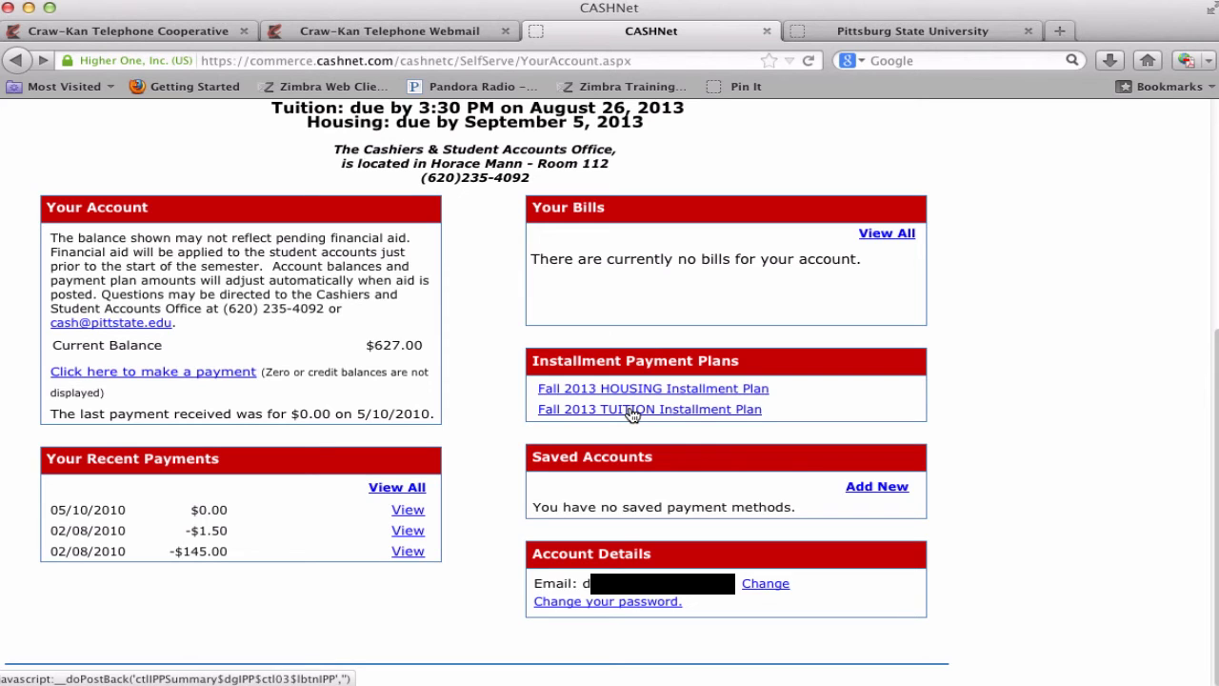
- Open the Fall 2013 TUITION Installment Plan, agree to its terms, sign with the date of birth, and accept
click(631, 410)
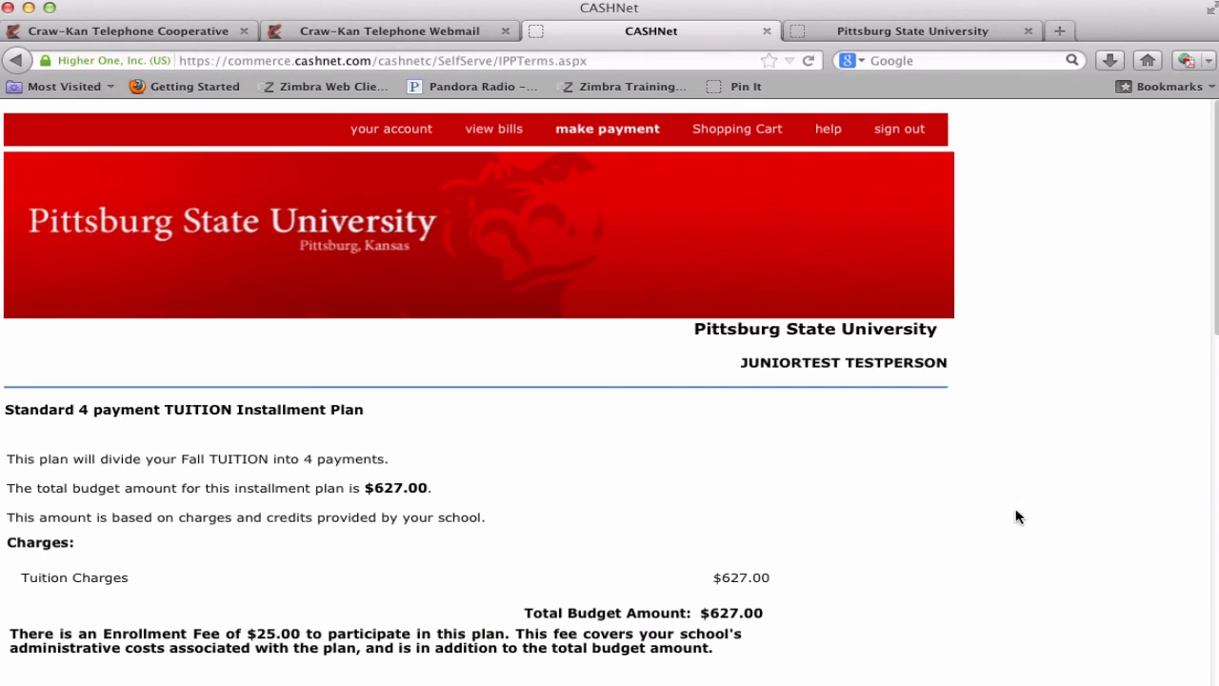
scroll(1216, 552, down, 6)
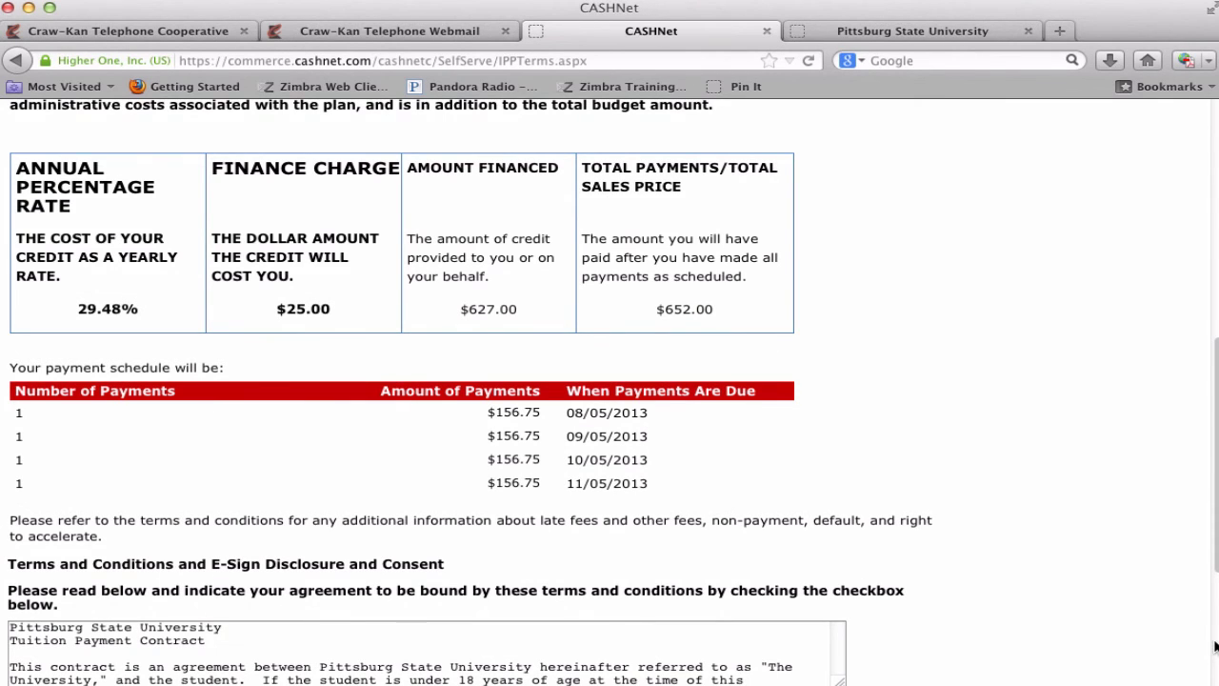
scroll(1214, 646, down, 5)
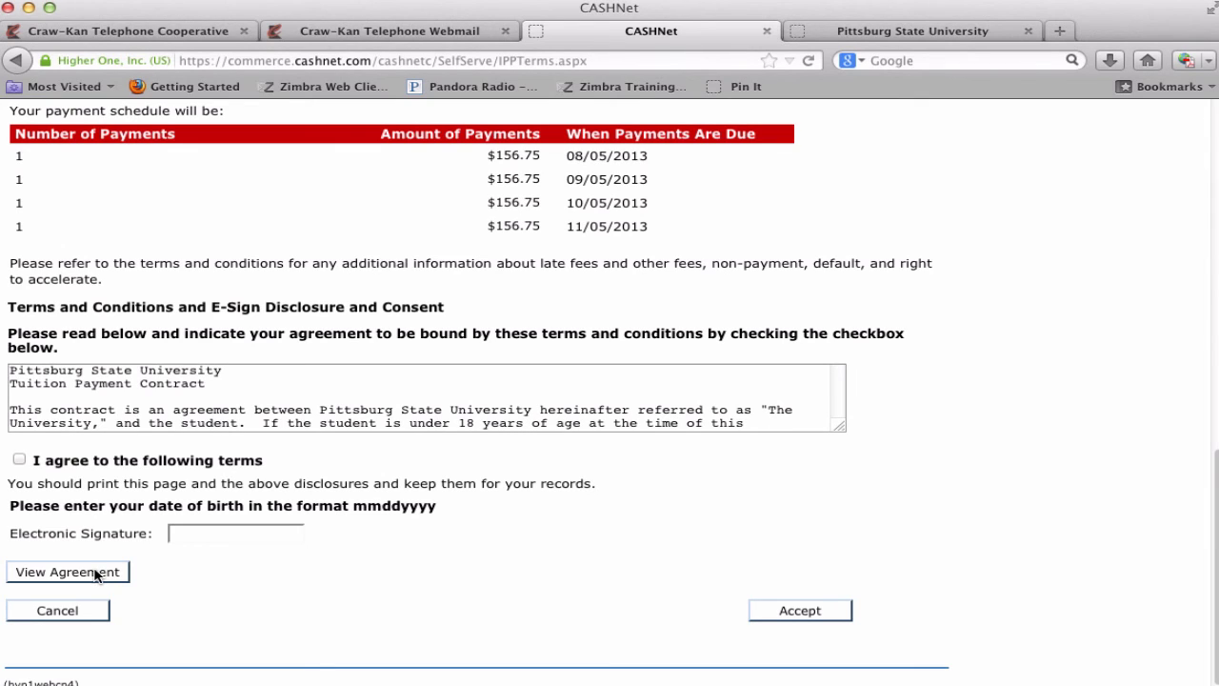
click(20, 460)
click(251, 534)
text(01011990)
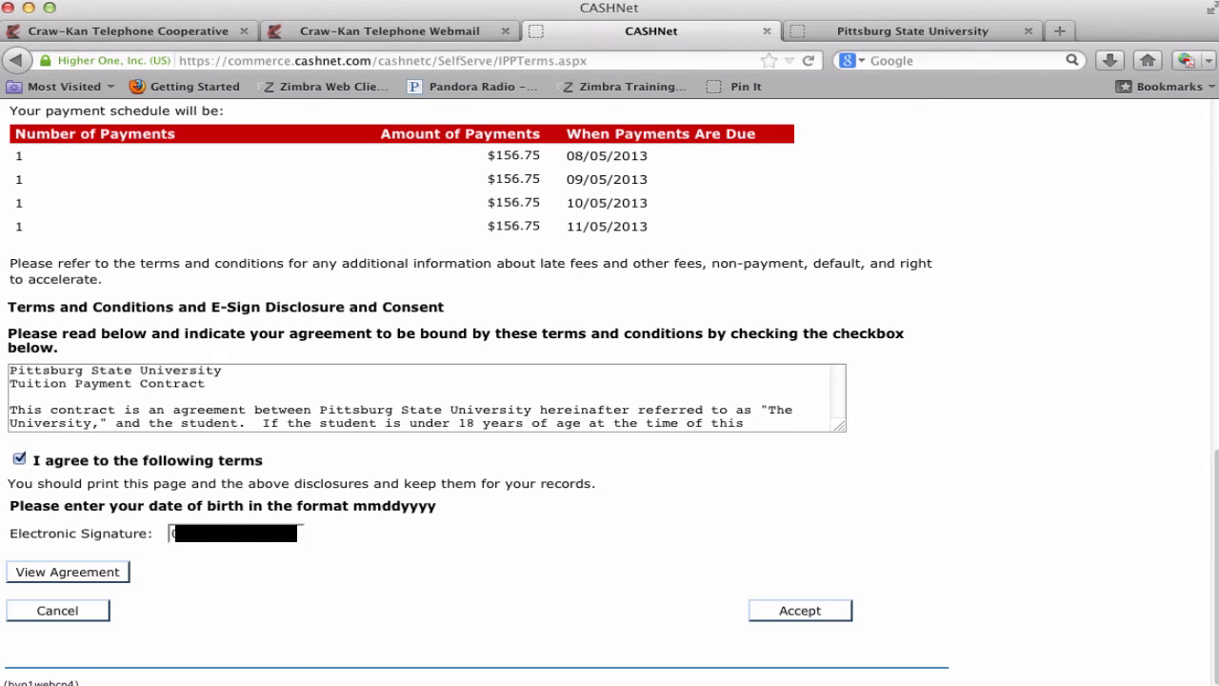
click(774, 614)
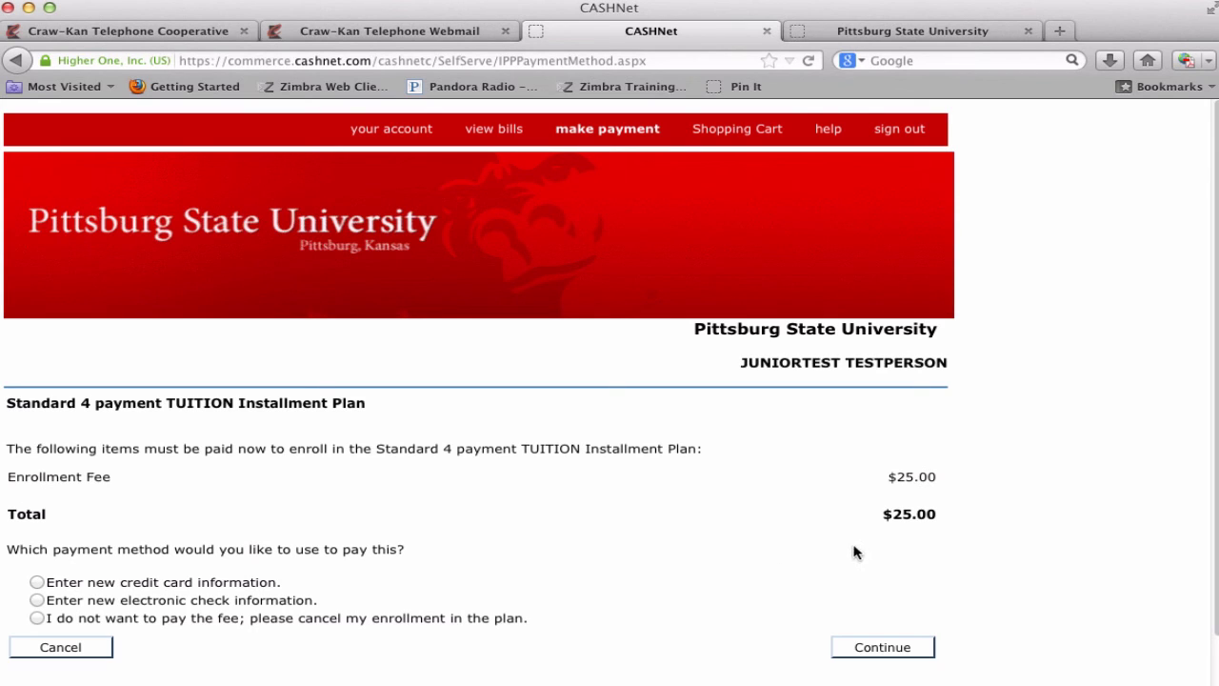
- Choose credit card for the $25.00 fee, acknowledge the $0.72 SmartPay charge, view the card form, then go back
click(36, 582)
click(909, 647)
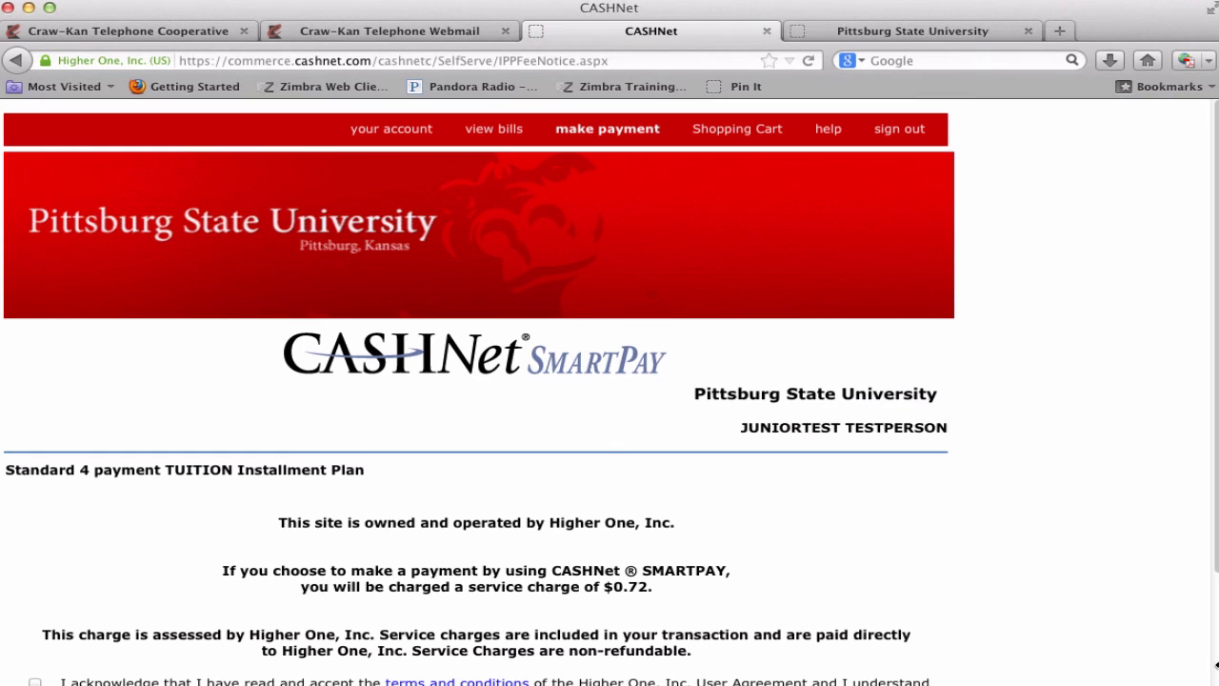
scroll(476, 400, down, 3)
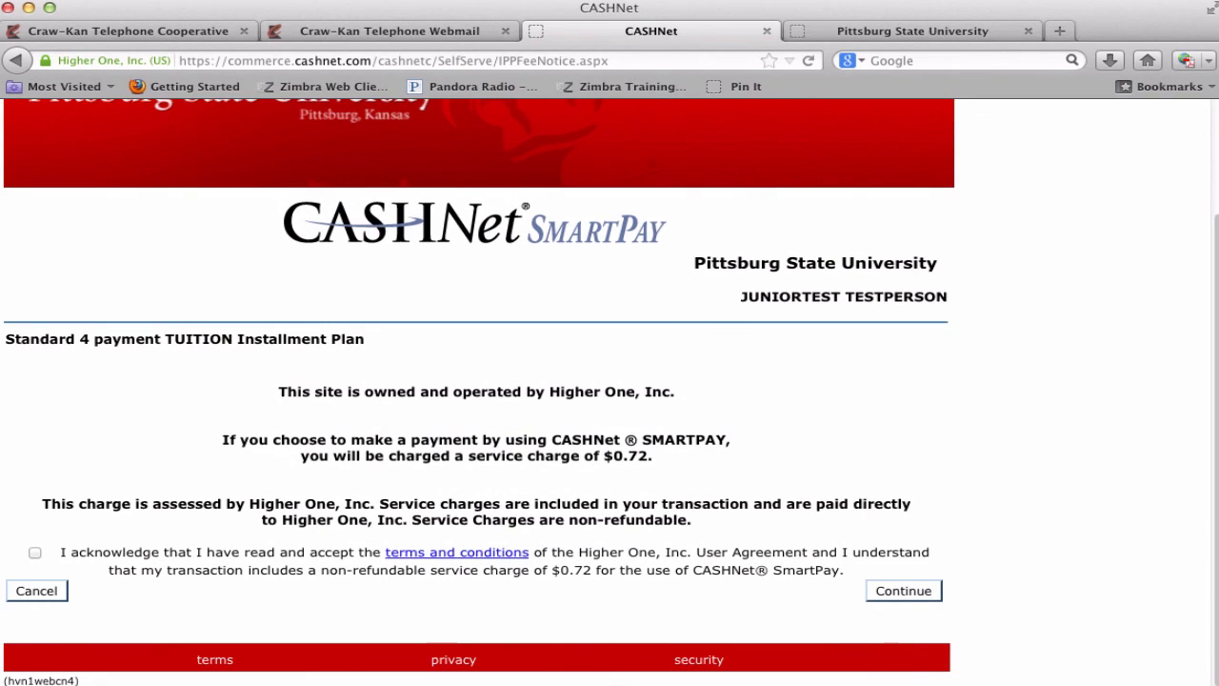
click(34, 552)
click(885, 592)
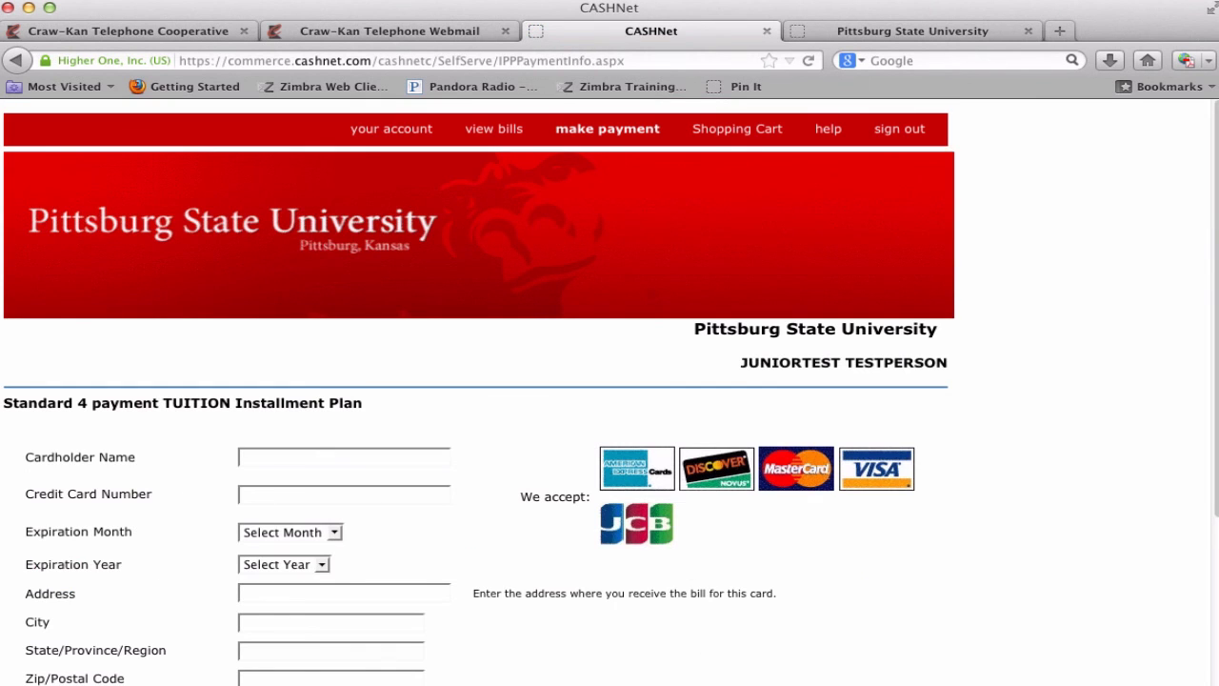
scroll(871, 604, down, 5)
click(17, 60)
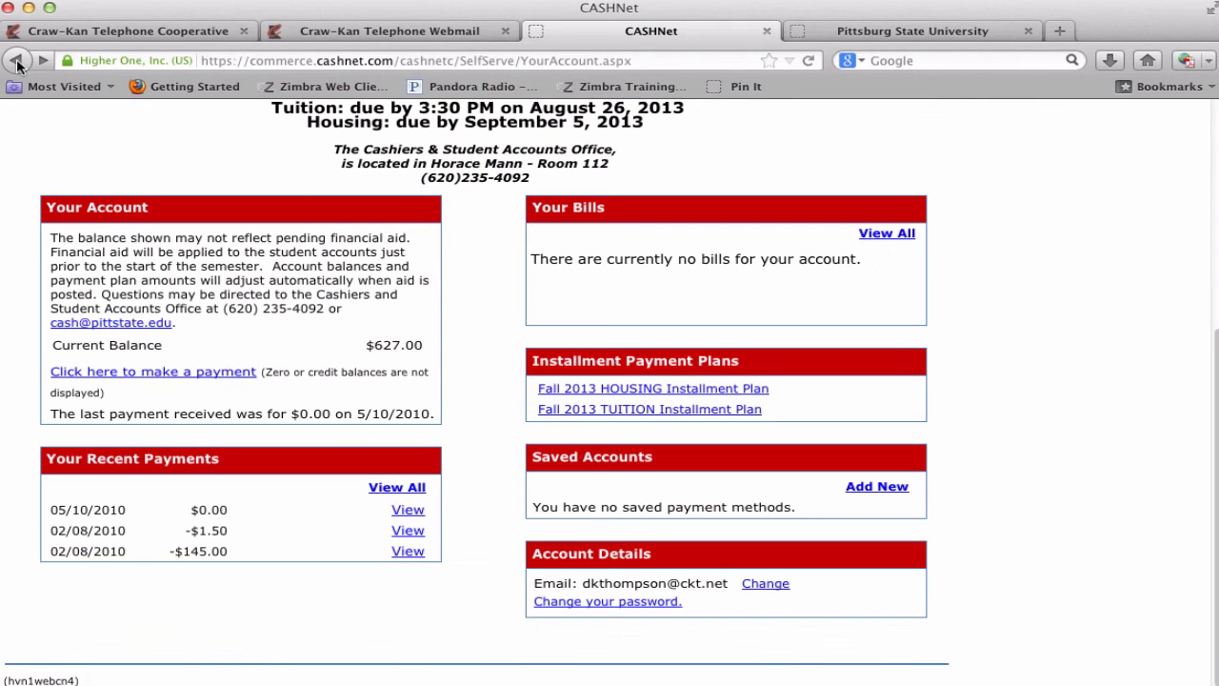